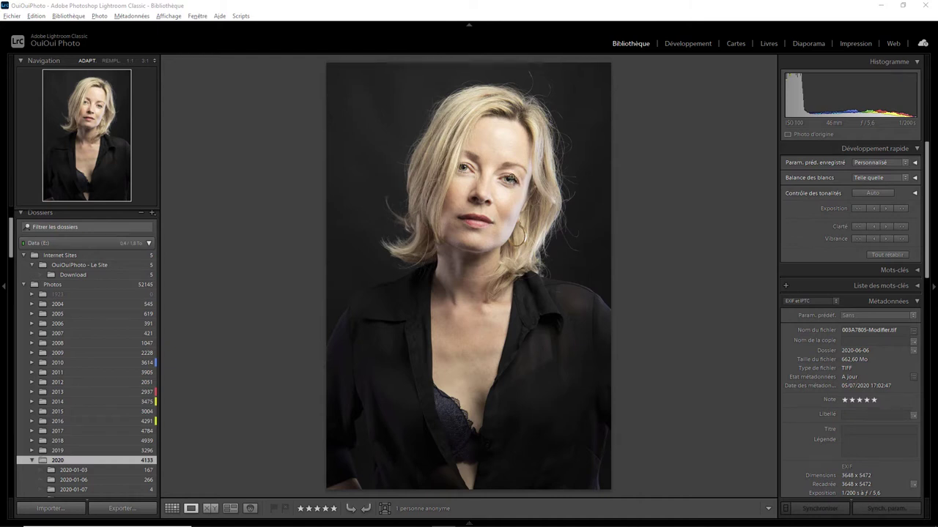
Inspect the face at 1:1 on the retouched version and on the original DNG
click(505, 165)
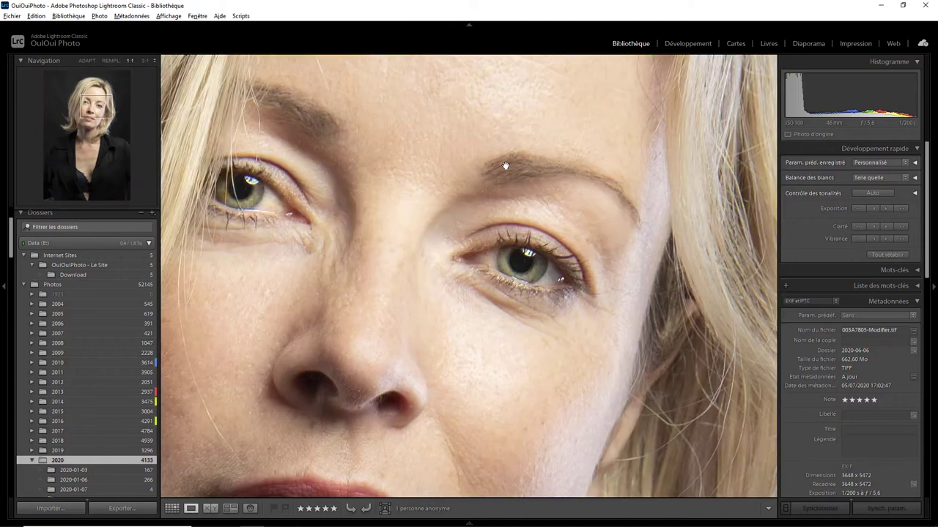
drag(418, 219, 493, 140)
click(443, 207)
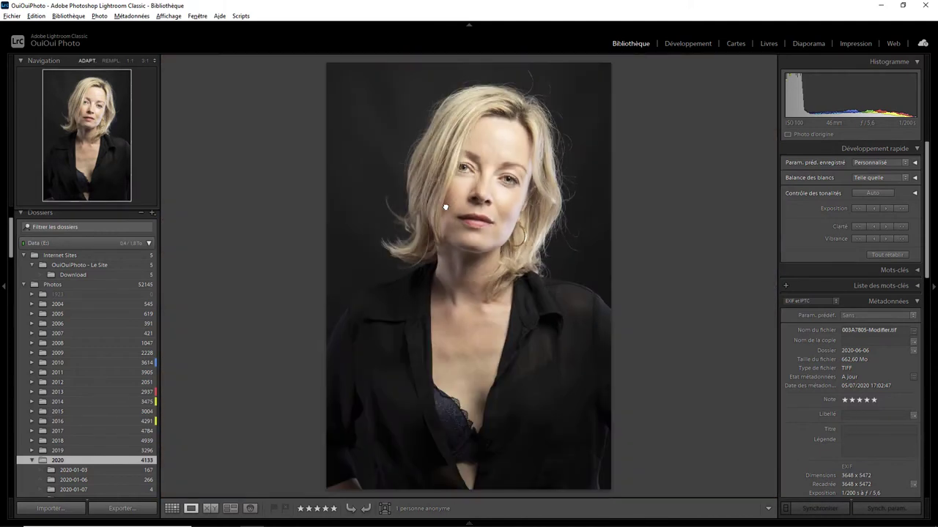
key(Right)
click(485, 200)
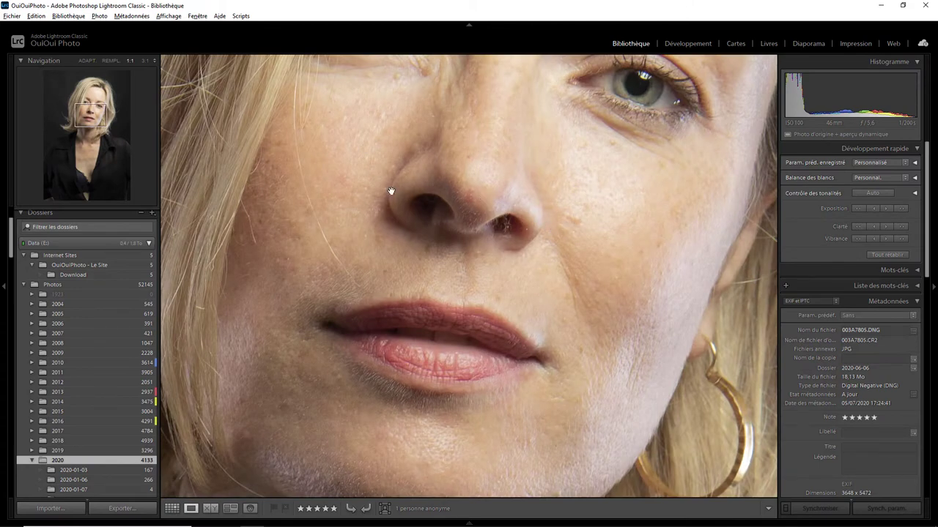
click(429, 179)
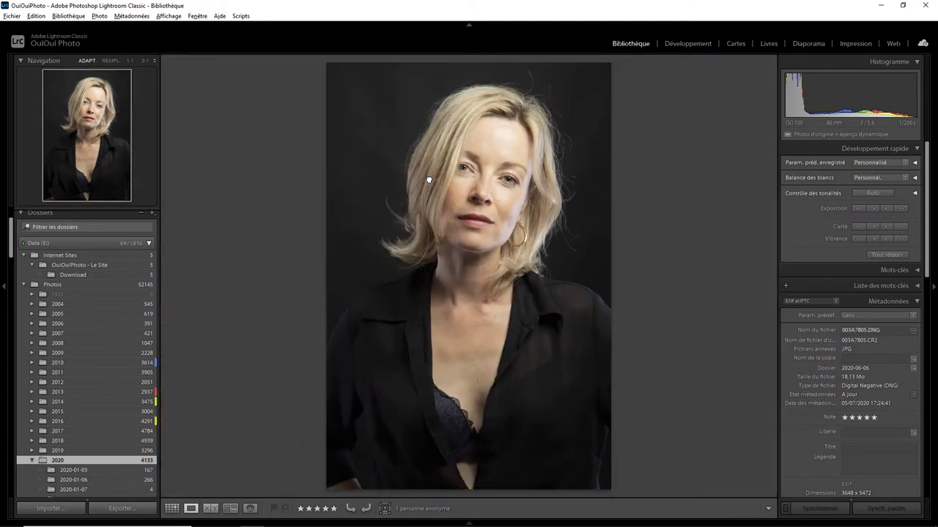
Check the retouched TIFF's eyes at 1:1, then send the photo to Analog Efex Pro 2
key(Right)
click(494, 186)
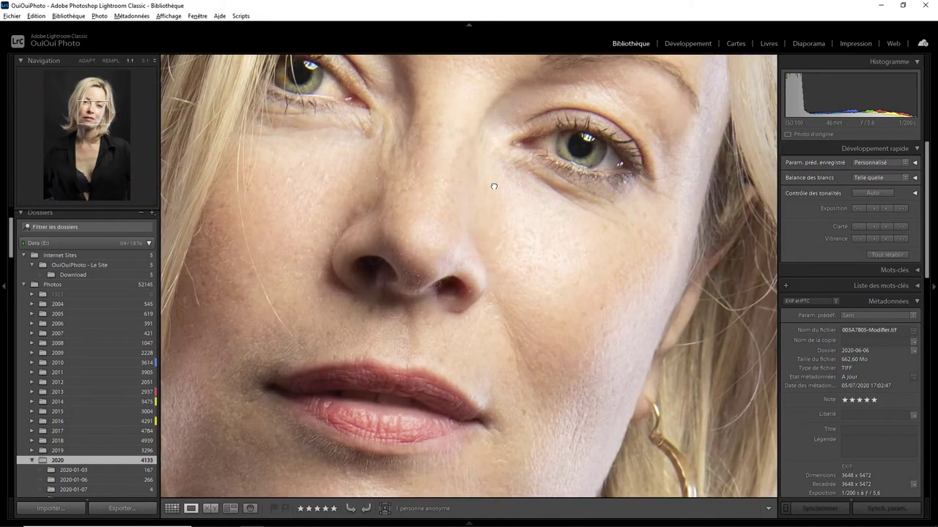
drag(431, 189, 421, 359)
click(431, 254)
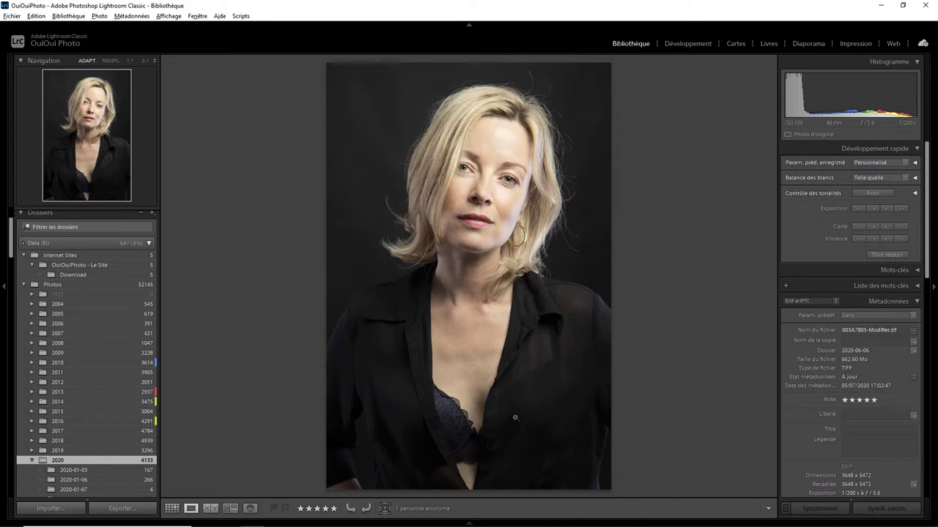
right_click(467, 156)
mouse_move(501, 252)
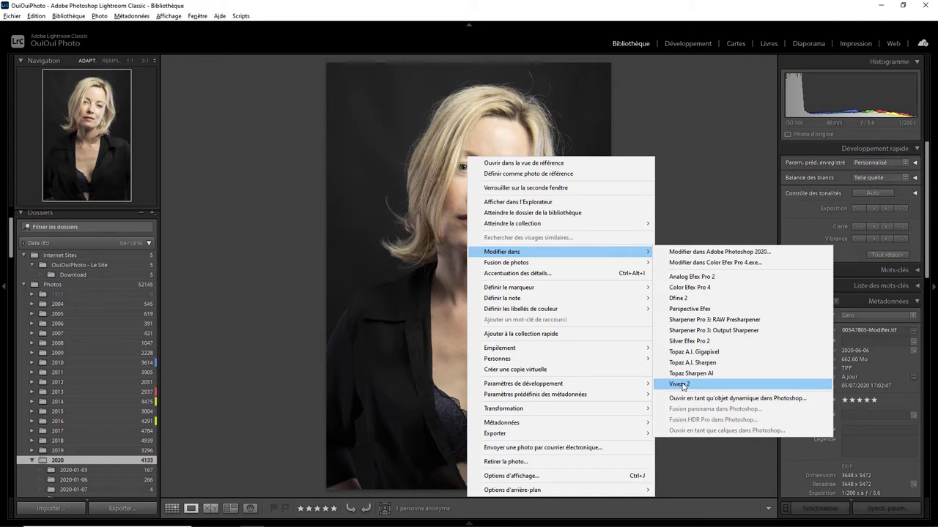
click(702, 279)
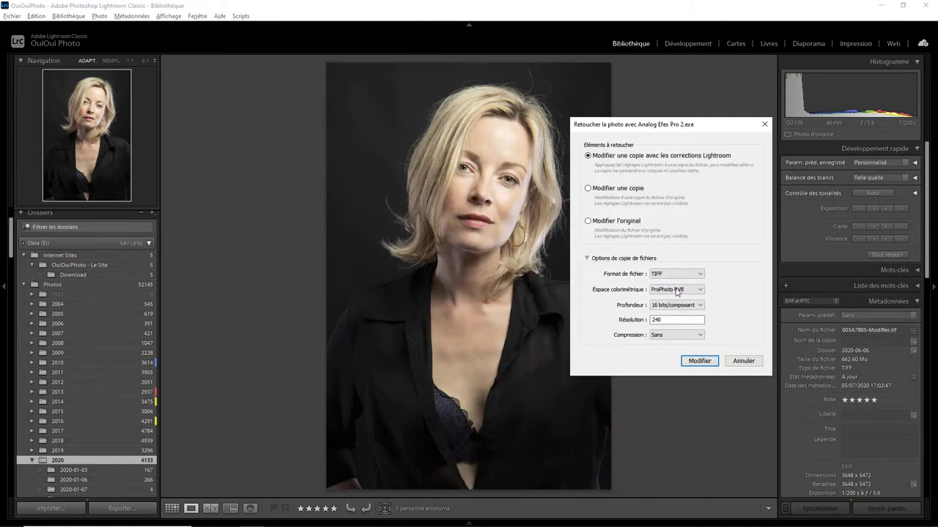
Edit a TIFF copy with Lightroom corrections (ProPhoto RVB, 16-bit, 240) in Analog Efex Pro 2
click(700, 361)
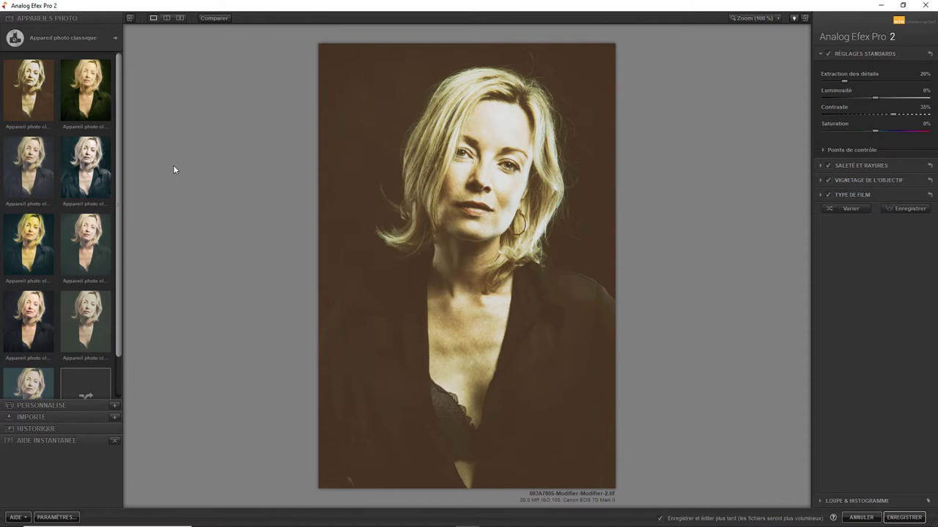
Start a custom camera kit with Saleté et rayures and a Type de film filter
click(48, 42)
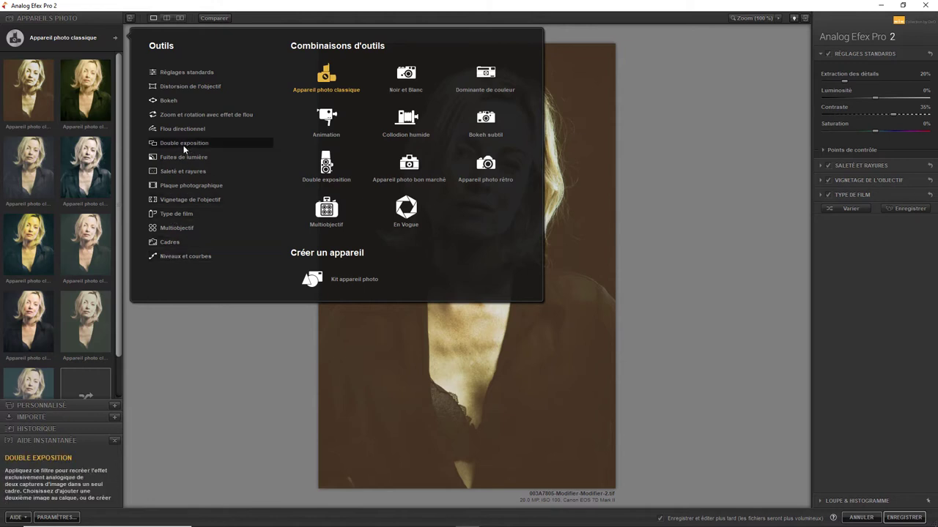
click(184, 171)
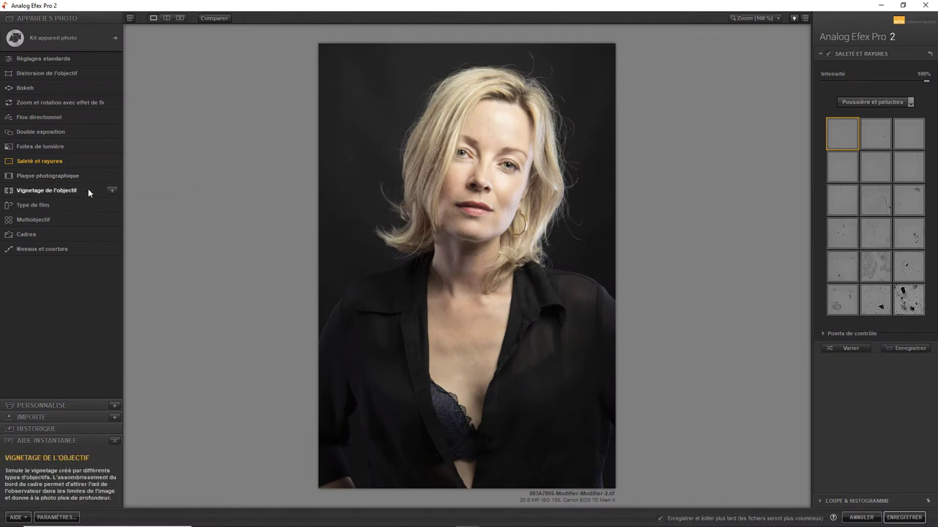
click(113, 204)
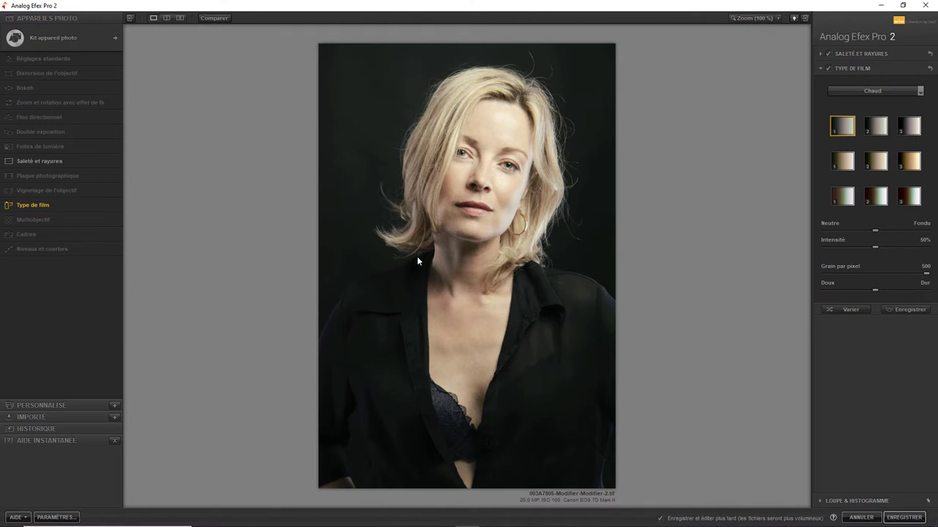
click(50, 37)
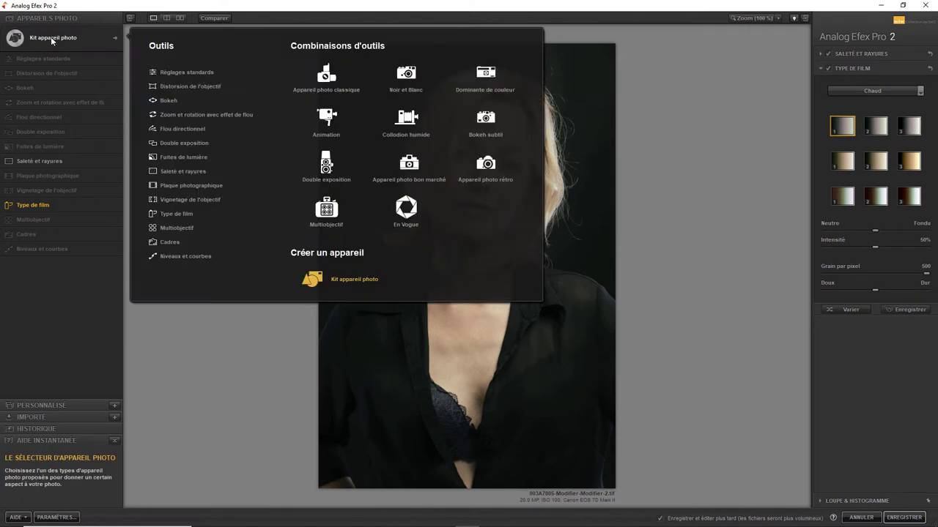
Apply the second Dominante de couleur camera preset to the portrait
click(330, 77)
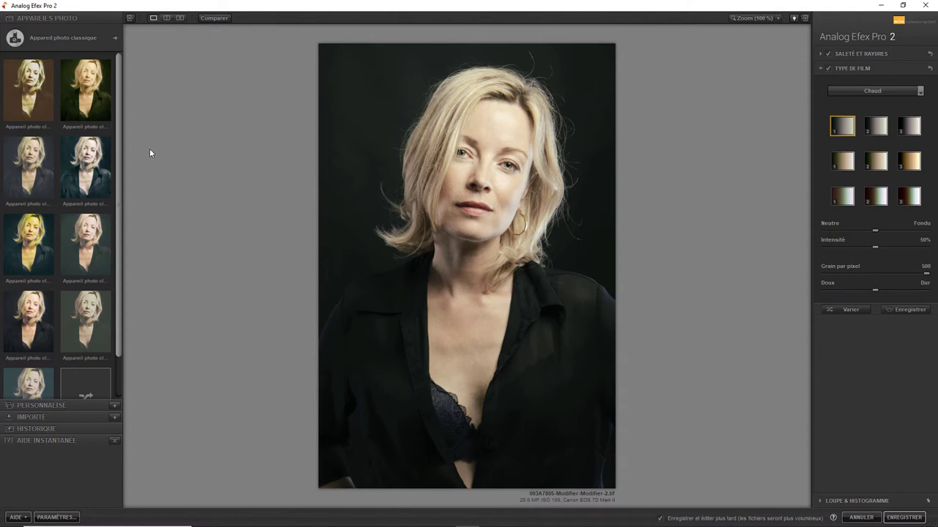
click(76, 40)
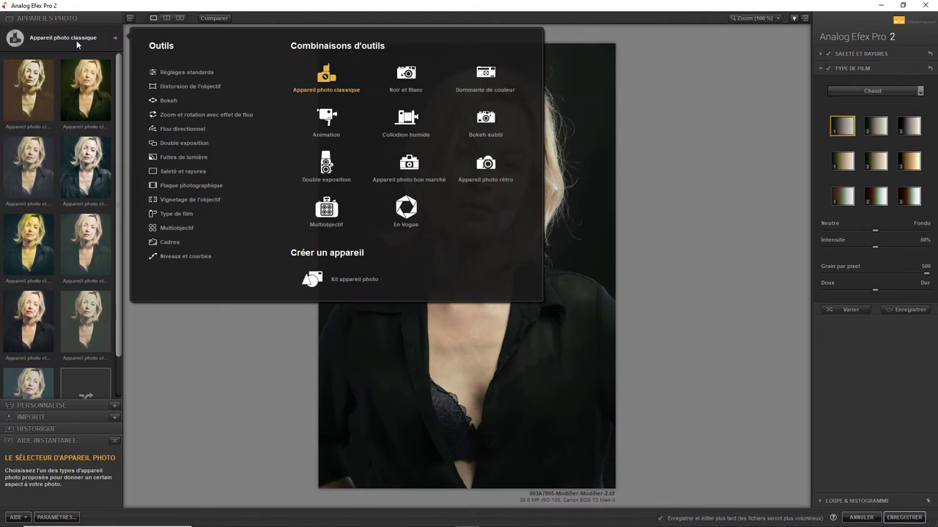
click(486, 93)
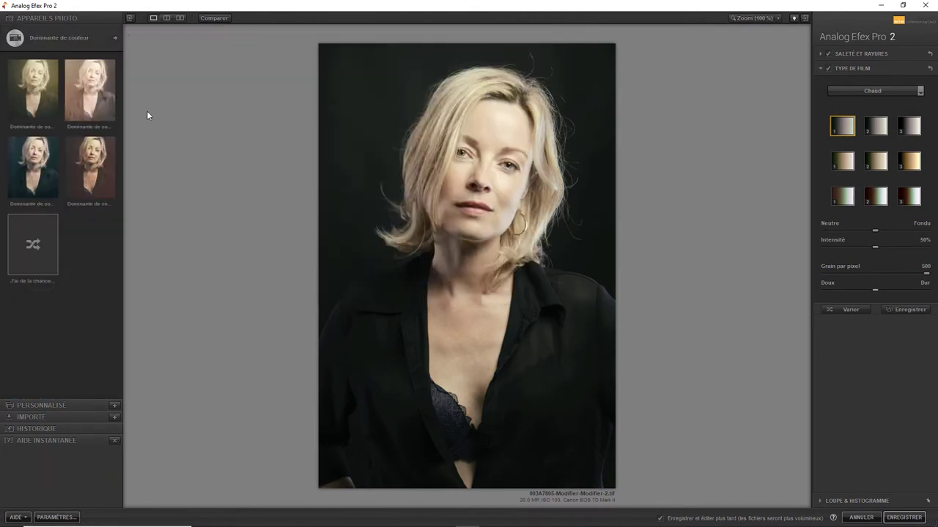
click(93, 101)
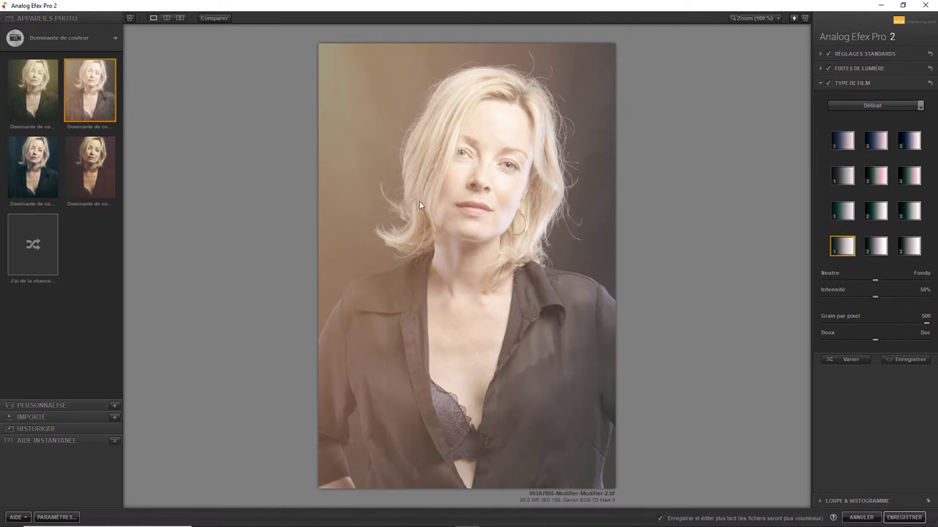
Browse the Animation, Collodion humide and Bokeh subtil camera presets
click(113, 37)
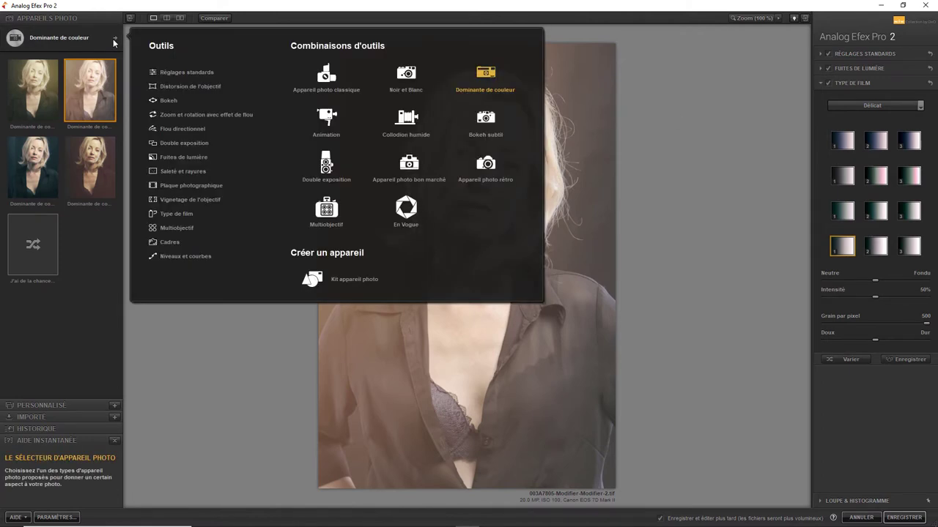
click(331, 115)
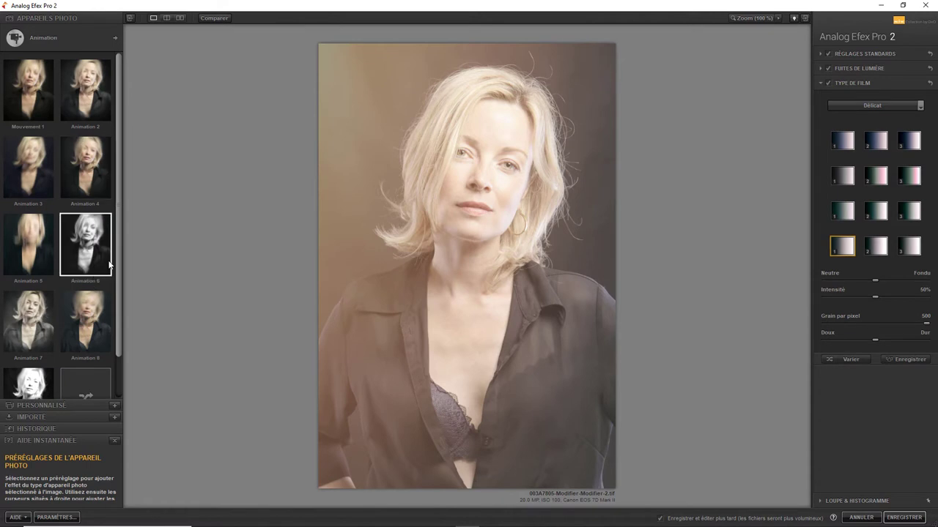
click(116, 36)
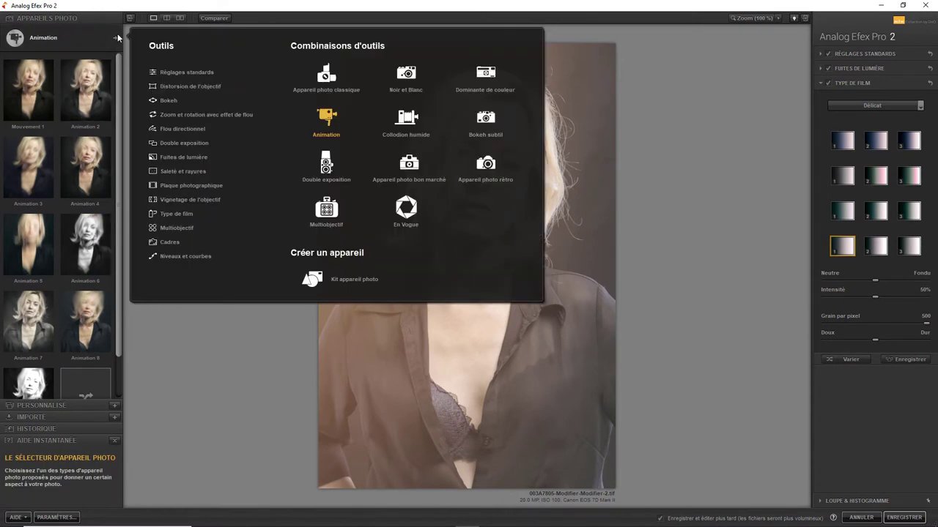
click(418, 123)
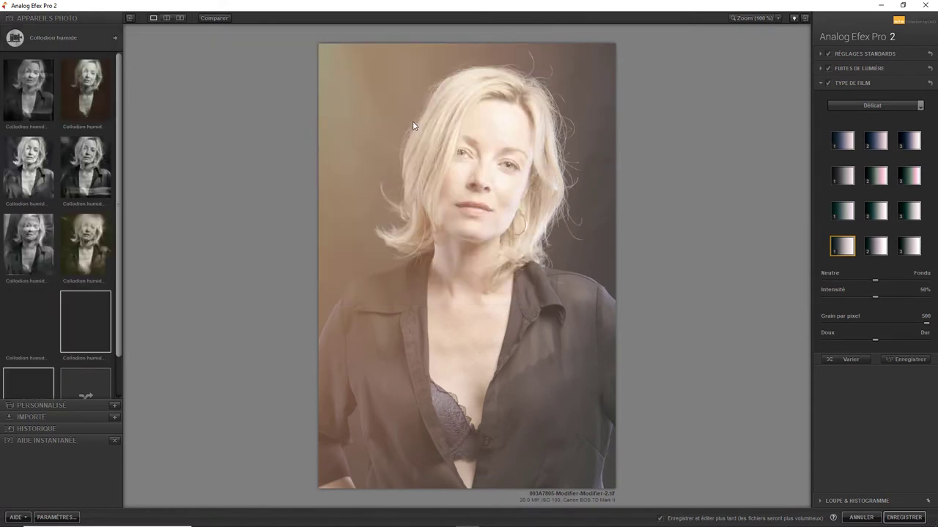
click(116, 36)
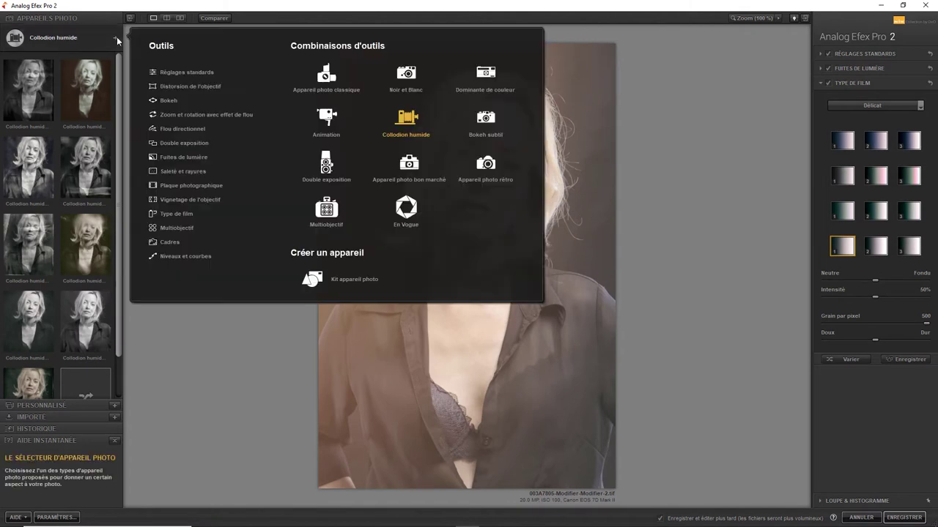
click(485, 123)
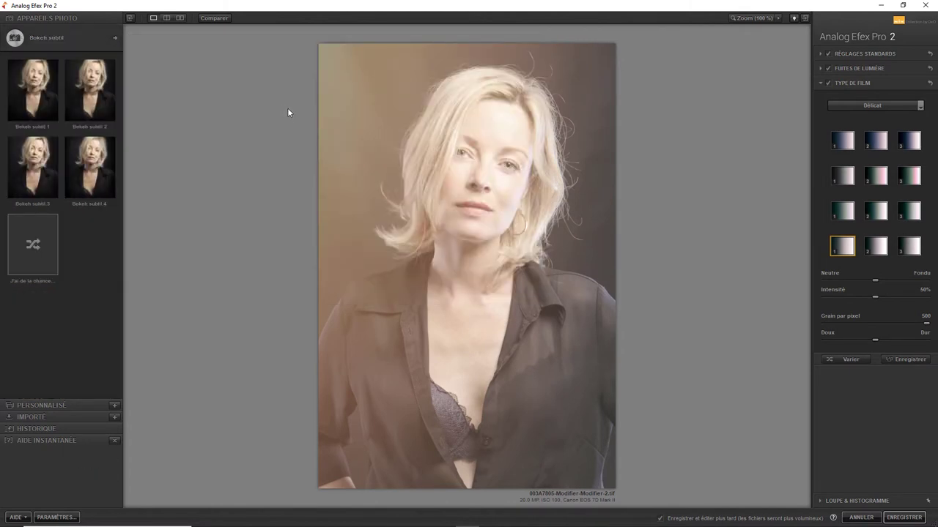
click(116, 39)
Apply the Double exposition 8 preset and move the second exposure toward the lower right
click(328, 167)
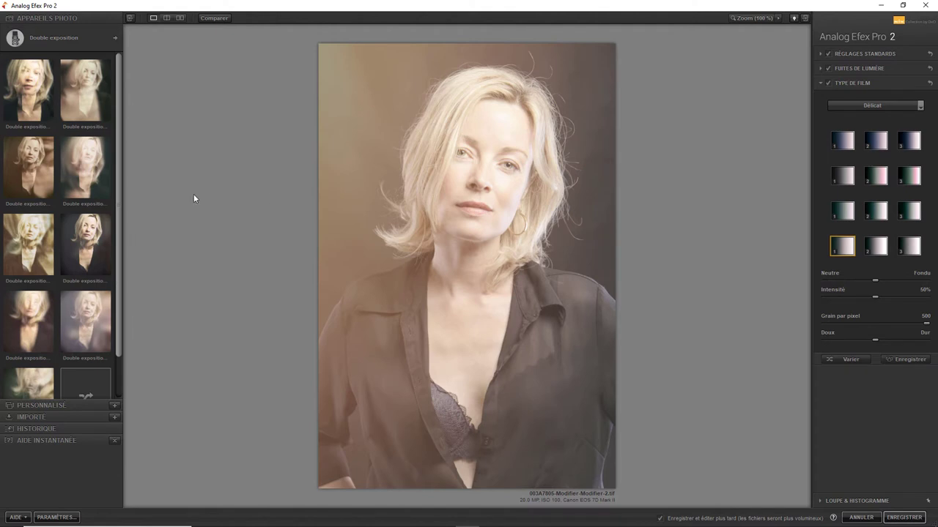
click(99, 312)
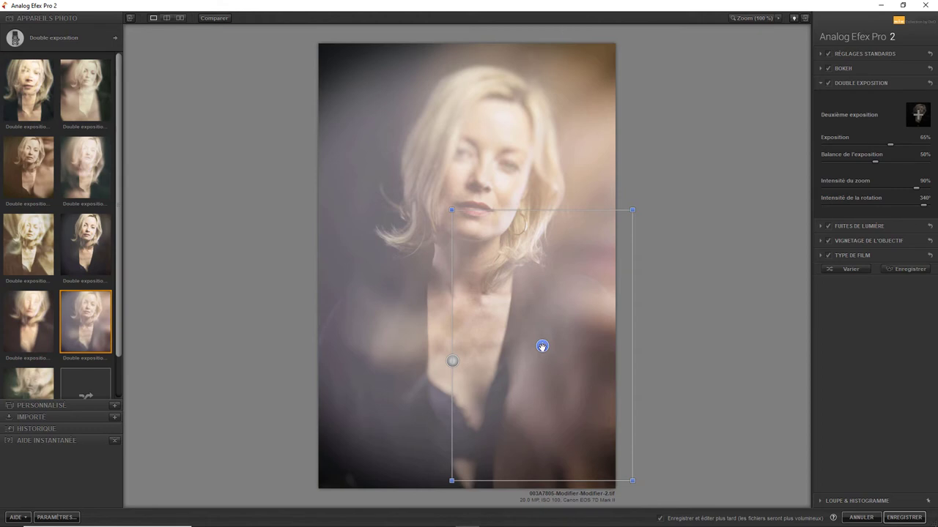
drag(543, 345, 425, 348)
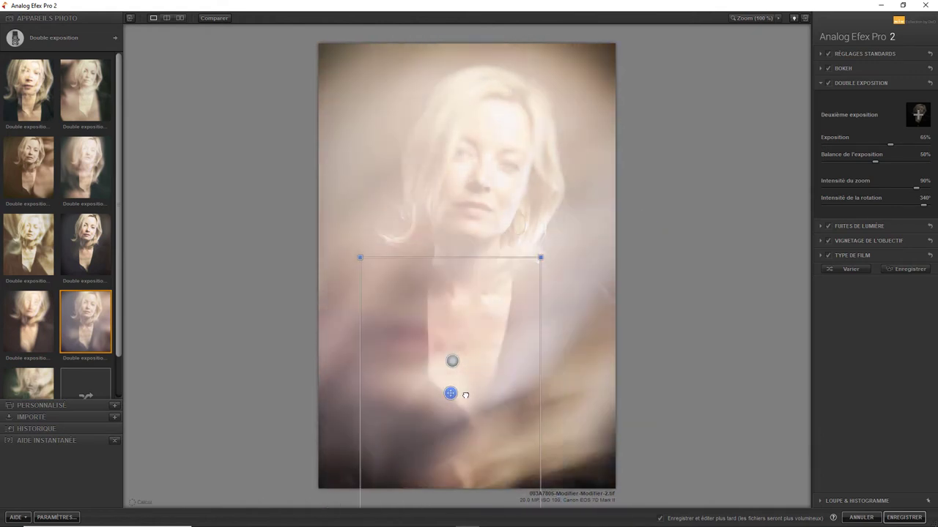
mouse_move(425, 348)
mouse_down()
mouse_move(553, 400)
mouse_move(574, 357)
mouse_up()
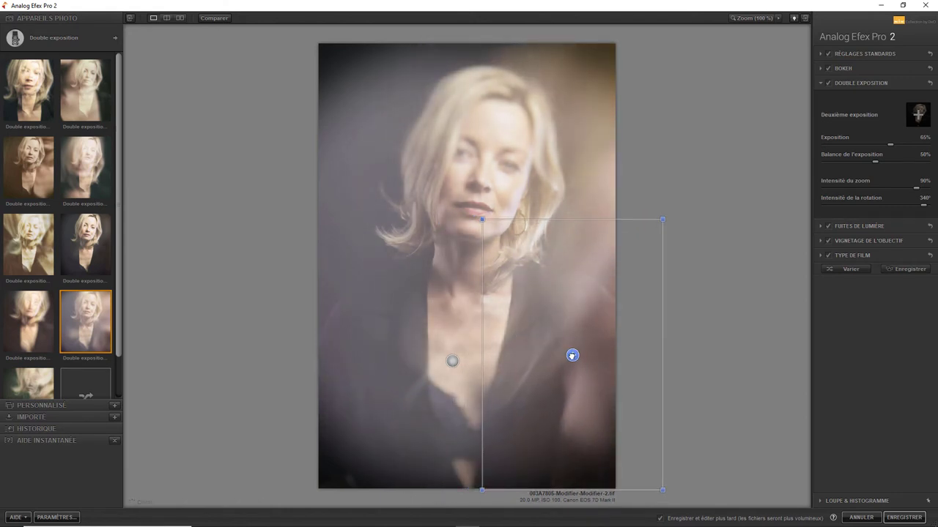
drag(574, 358, 568, 362)
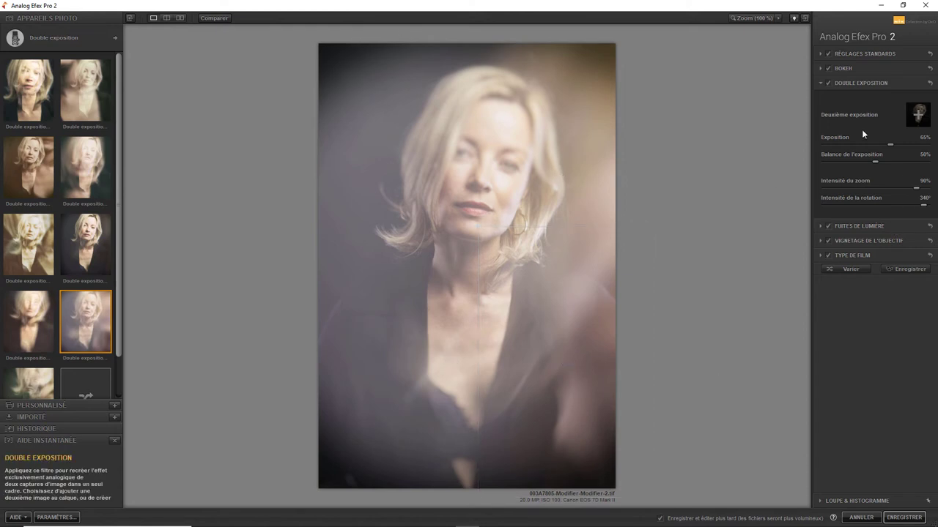
Compare lens vignetting on and off, leaving Vignetage de l'objectif unchecked
click(828, 242)
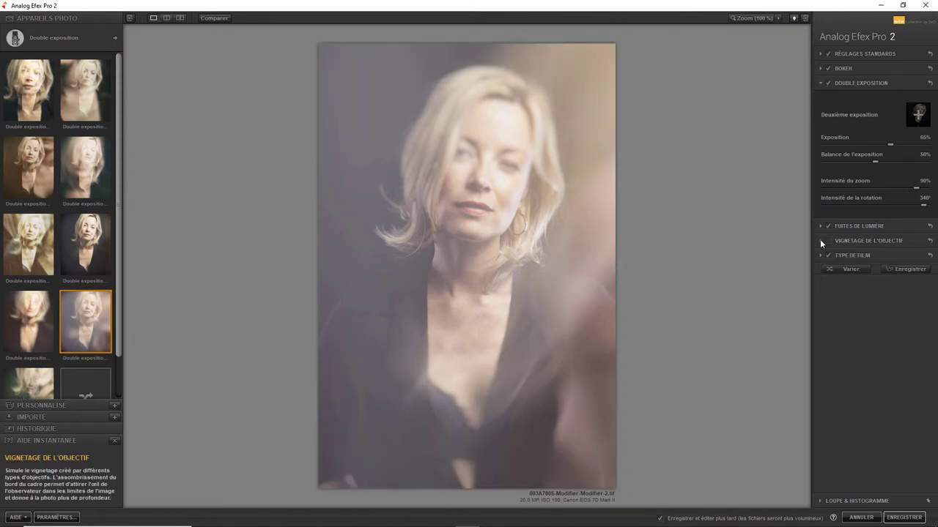
click(829, 240)
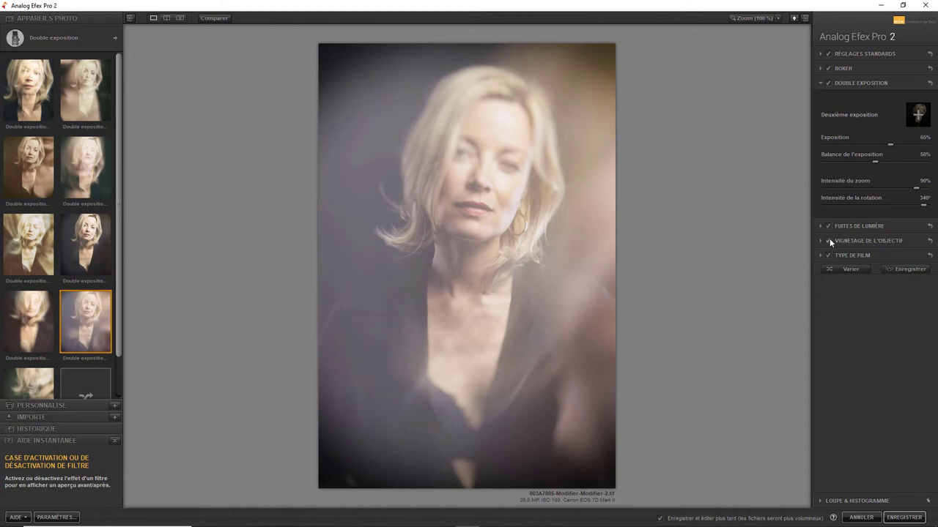
click(829, 240)
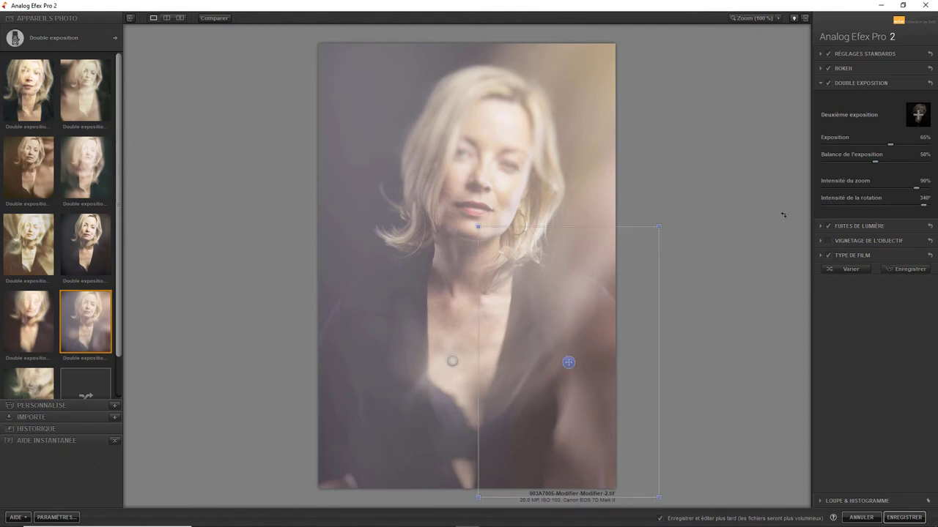
mouse_move(513, 293)
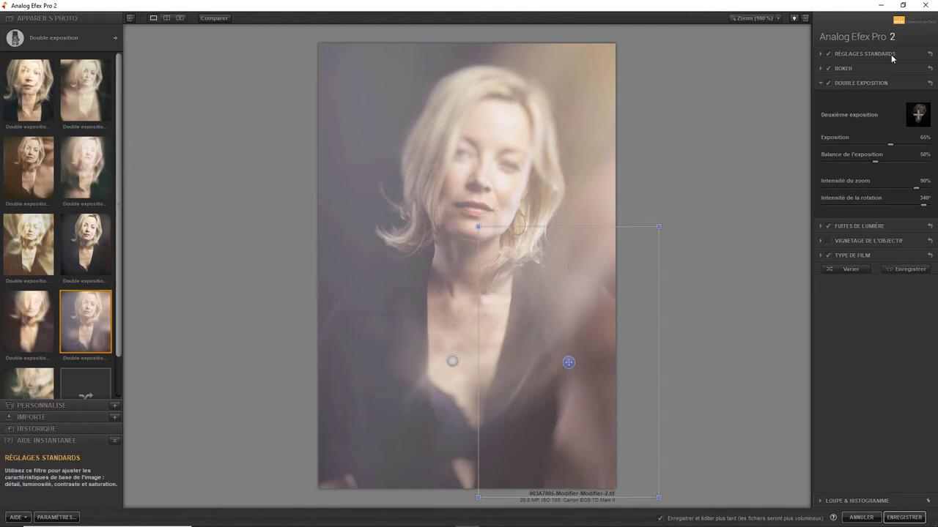
Move the Bokeh focus ellipse onto her face and stretch it vertically
click(863, 72)
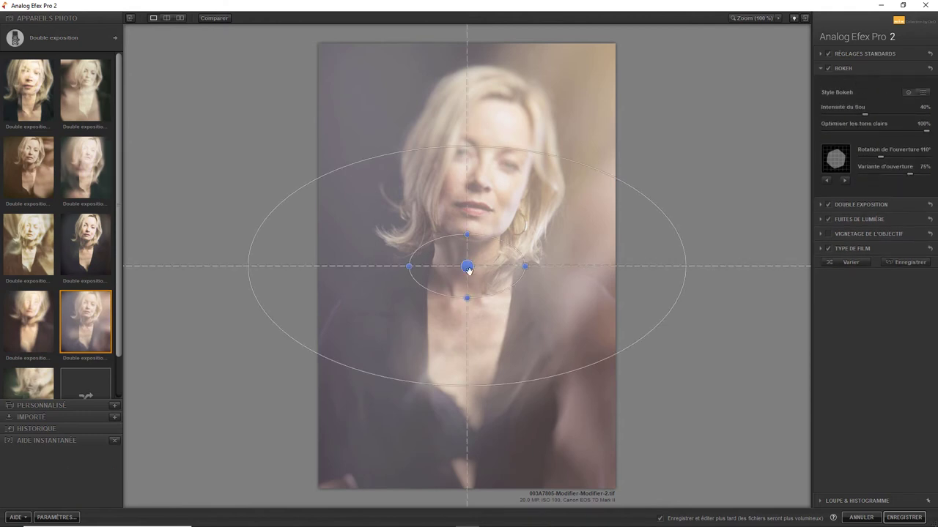
mouse_move(468, 267)
drag(467, 266, 484, 164)
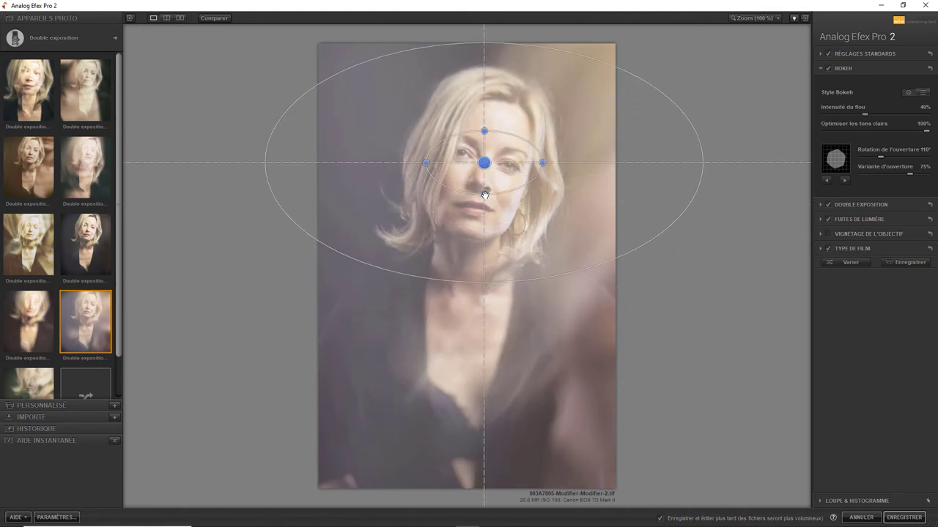
drag(483, 195, 484, 246)
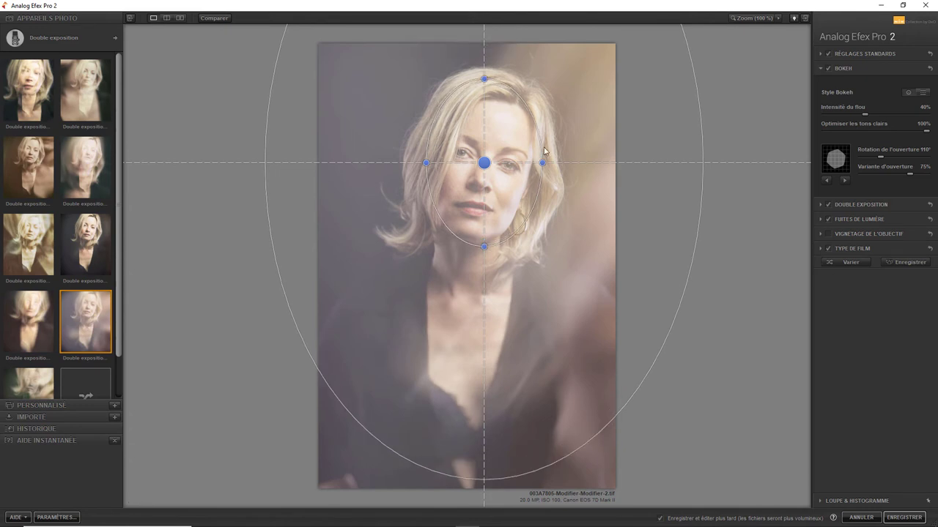
drag(483, 164, 481, 168)
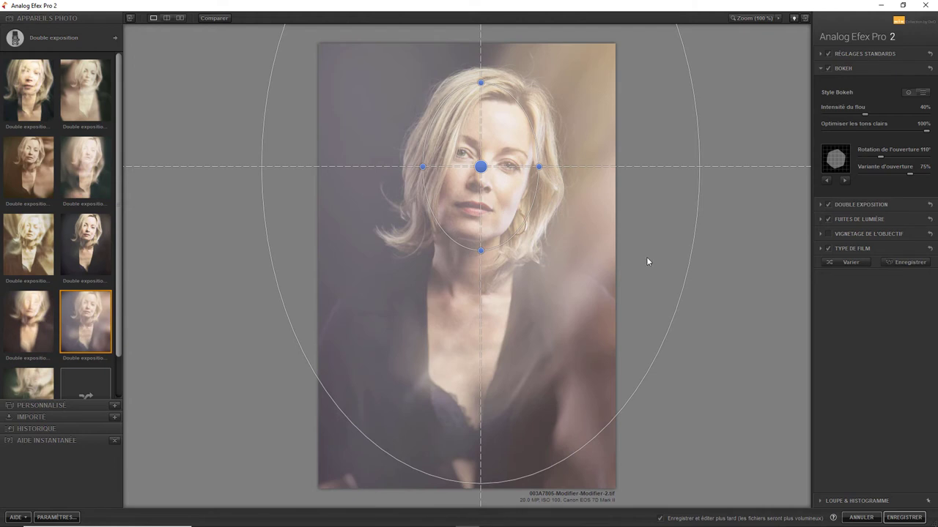
Compare Fuites de lumière on and off, then lower its intensity to 23%
click(828, 220)
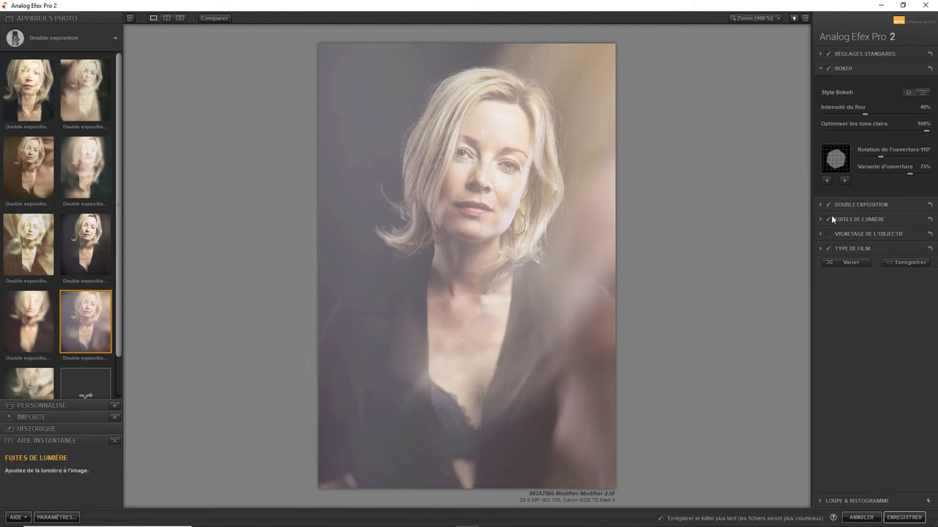
click(828, 219)
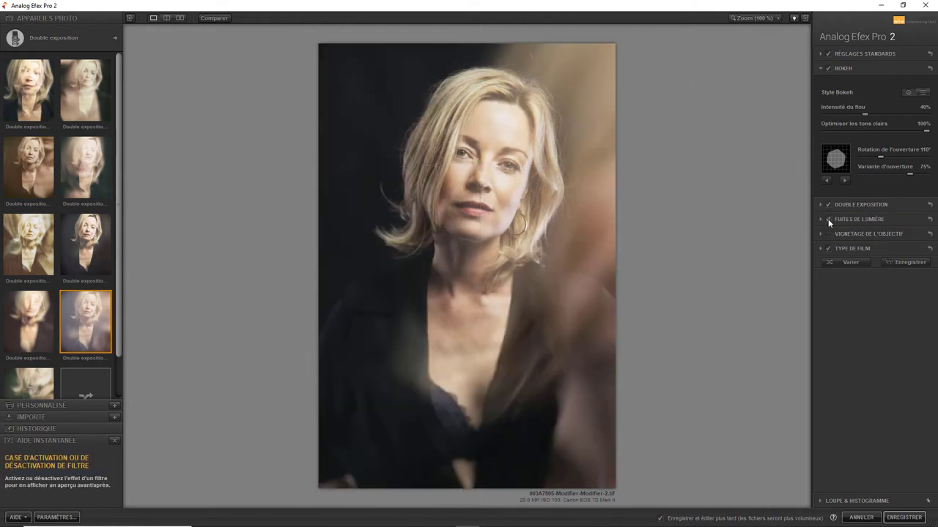
click(828, 219)
click(828, 219)
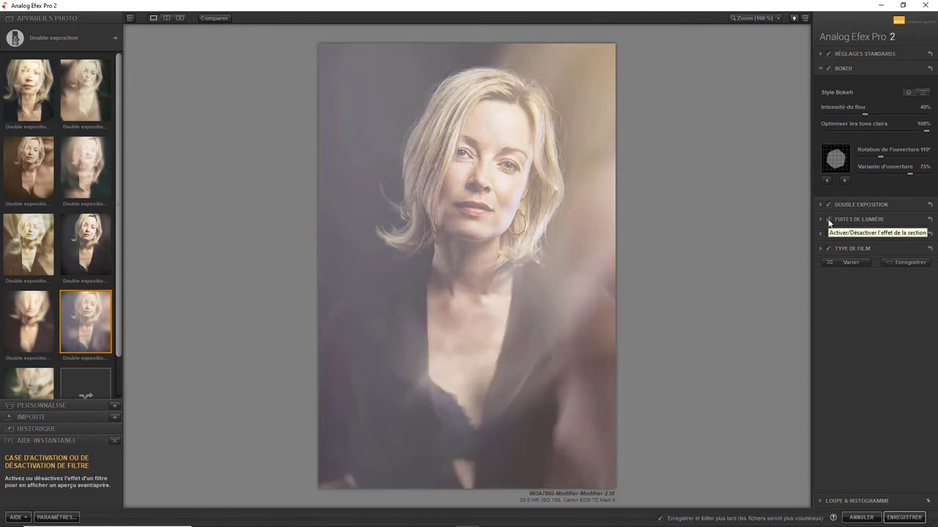
click(842, 219)
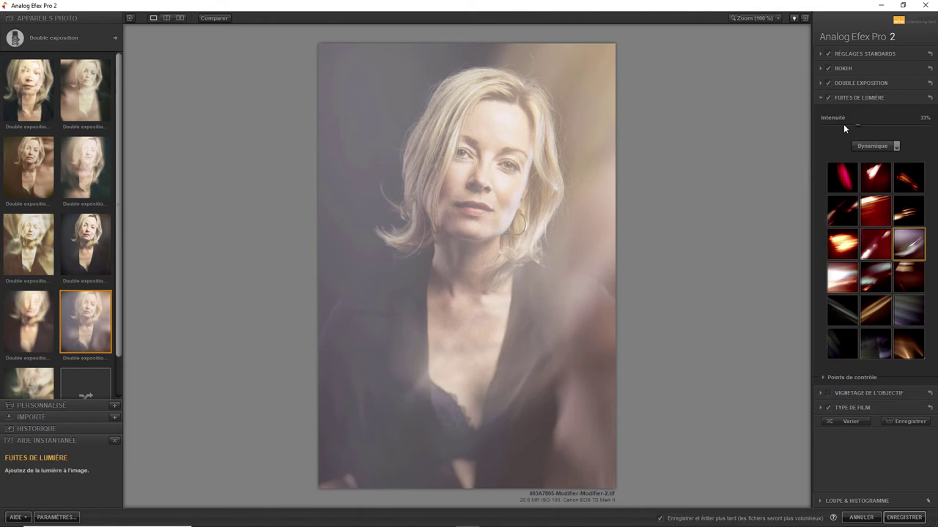
mouse_move(844, 125)
mouse_down()
mouse_move(810, 127)
mouse_move(849, 126)
mouse_up()
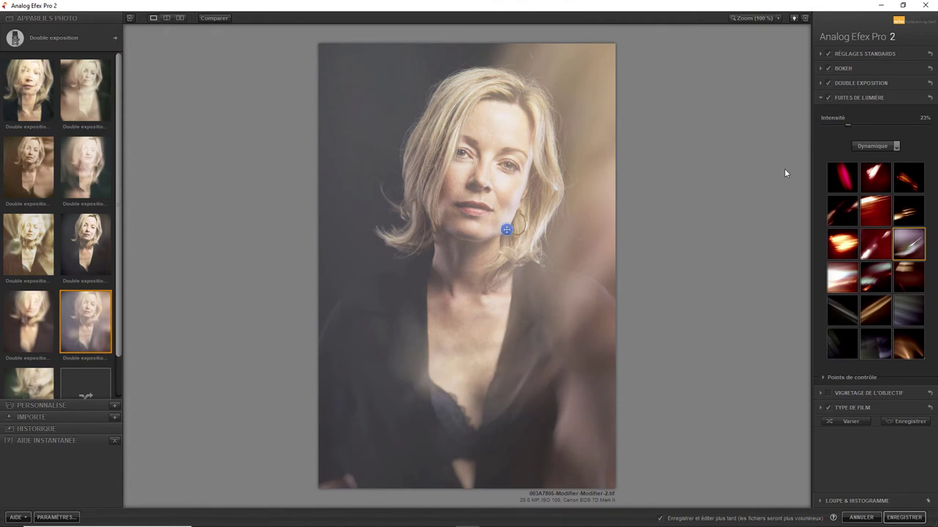
click(820, 99)
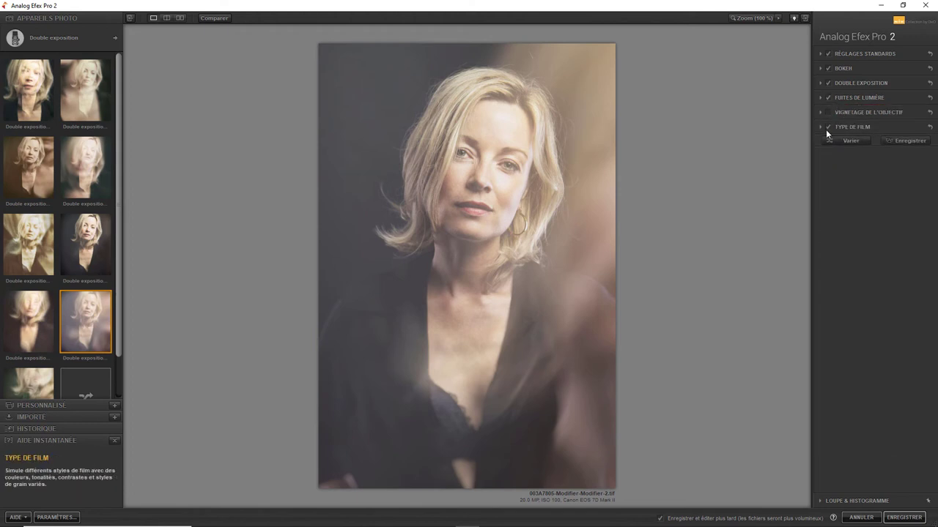
Try the Froid film type swatches and settle on the pinkish violet one
click(821, 128)
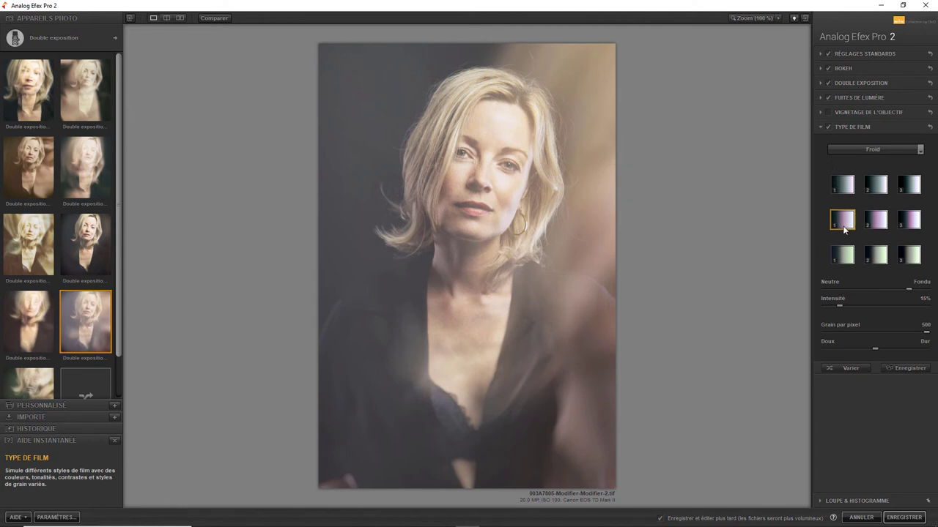
click(846, 192)
click(846, 221)
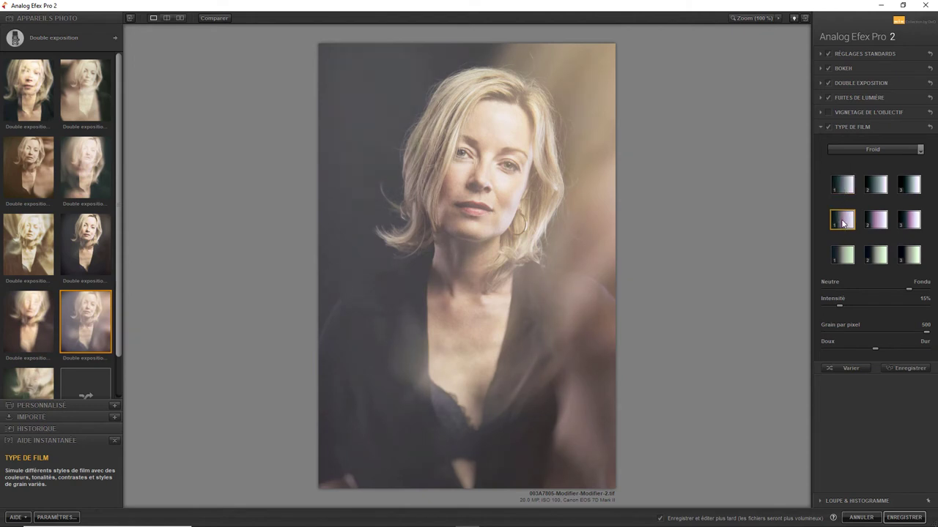
click(845, 258)
click(846, 219)
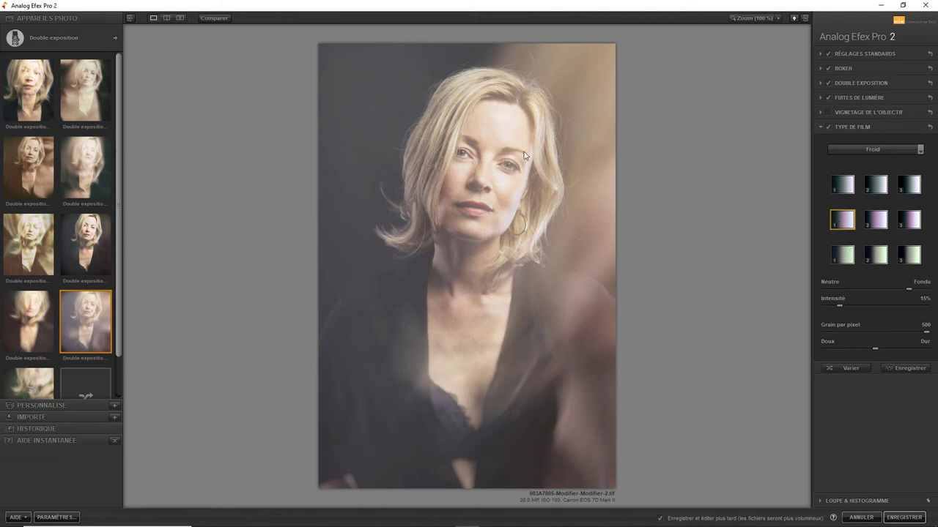
At 100% on the face, set Grain par pixel to 428, then return to fit view
click(750, 20)
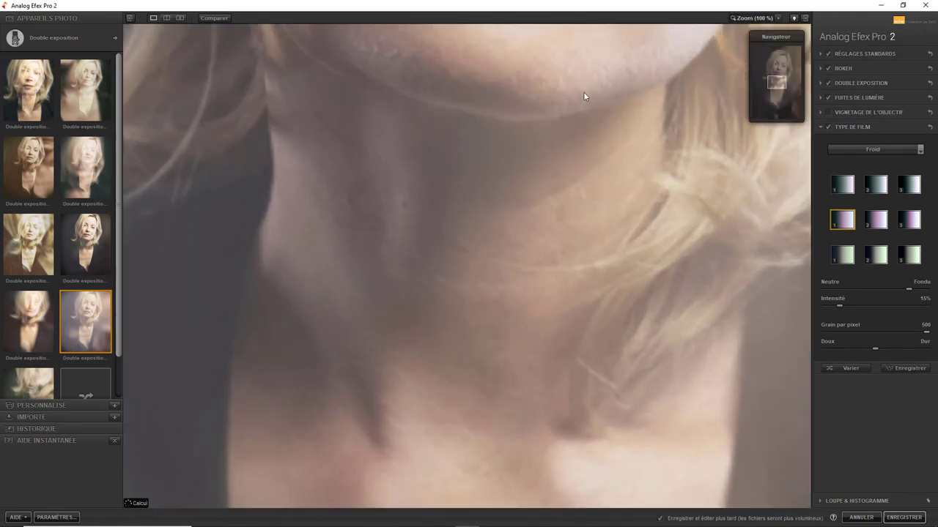
drag(775, 78, 778, 69)
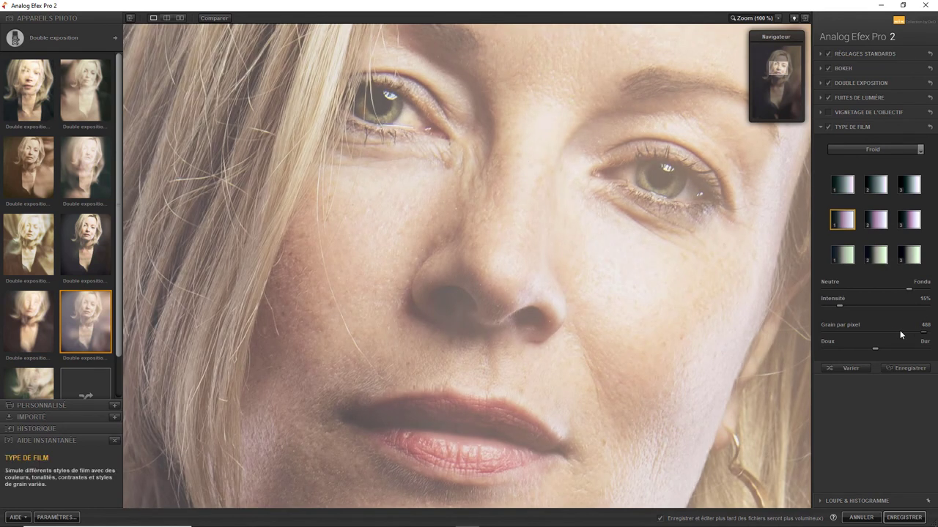
drag(877, 330, 862, 333)
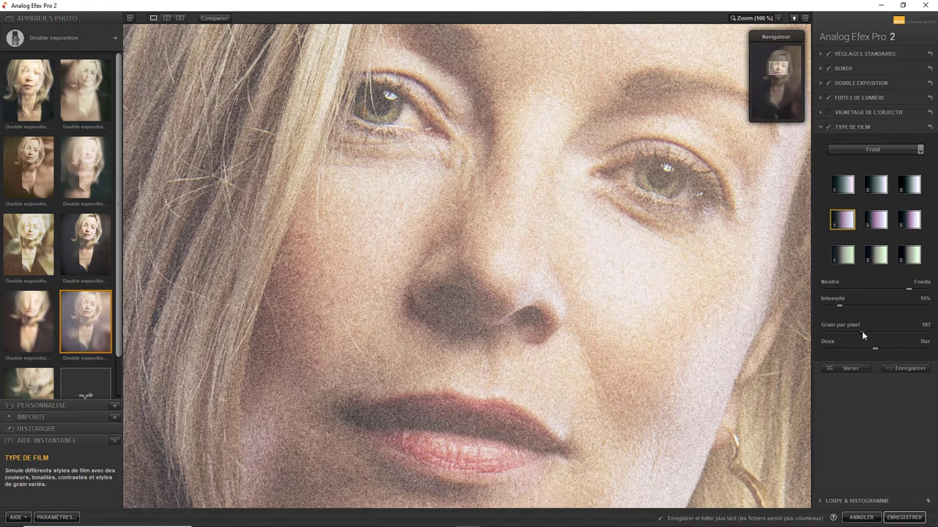
drag(862, 335, 912, 335)
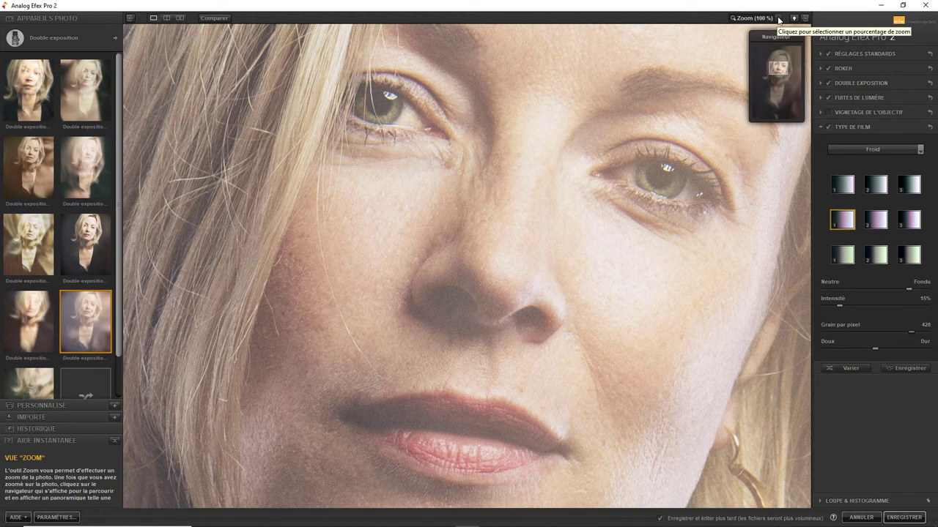
click(779, 18)
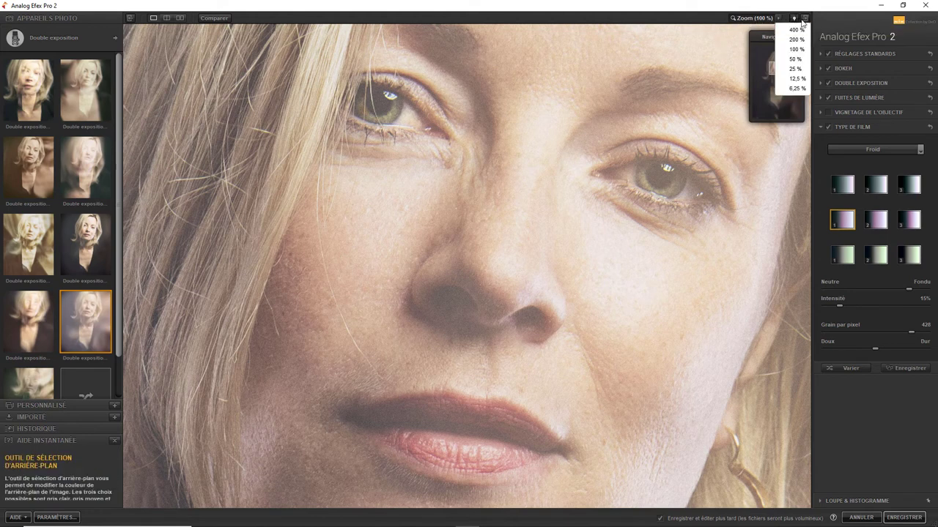
click(619, 102)
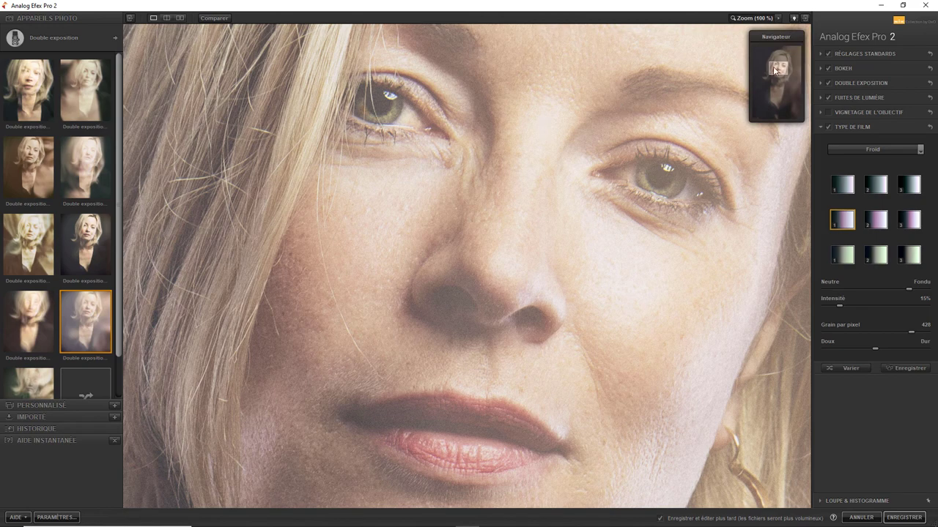
click(756, 18)
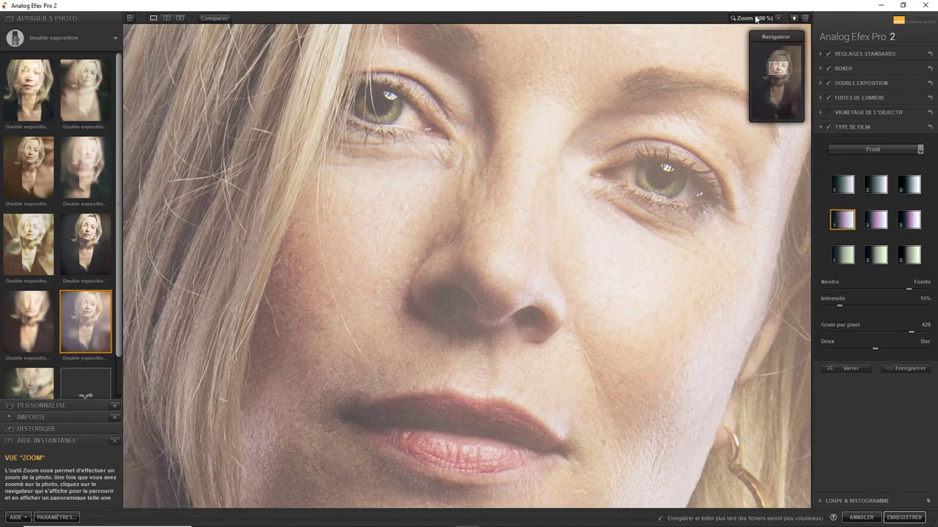
click(756, 19)
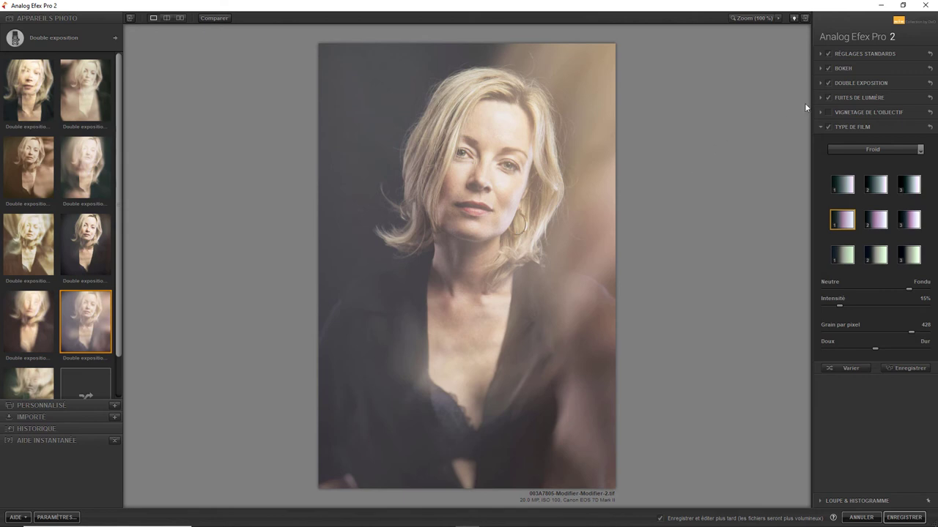
Expand Réglages standards: detail extraction 20%, brightness -10%, contrast 10%, saturation 0%
click(821, 54)
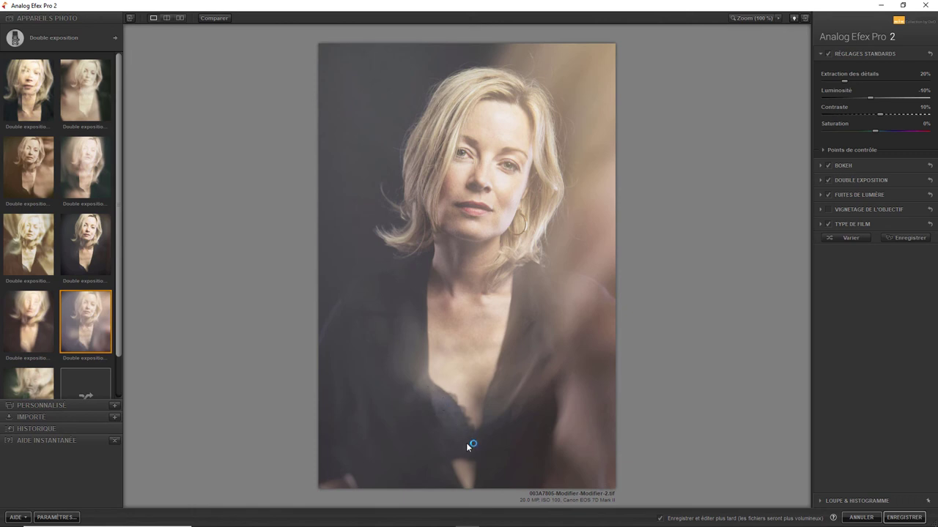
Check the Bokeh section, then show Type de film: Froid violet, 15% intensity, 428 grain per pixel
click(819, 166)
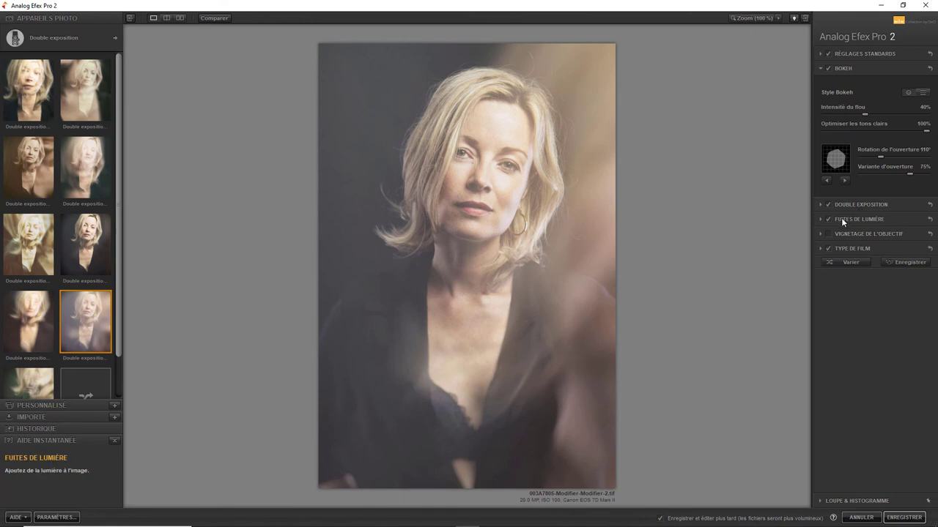
click(820, 248)
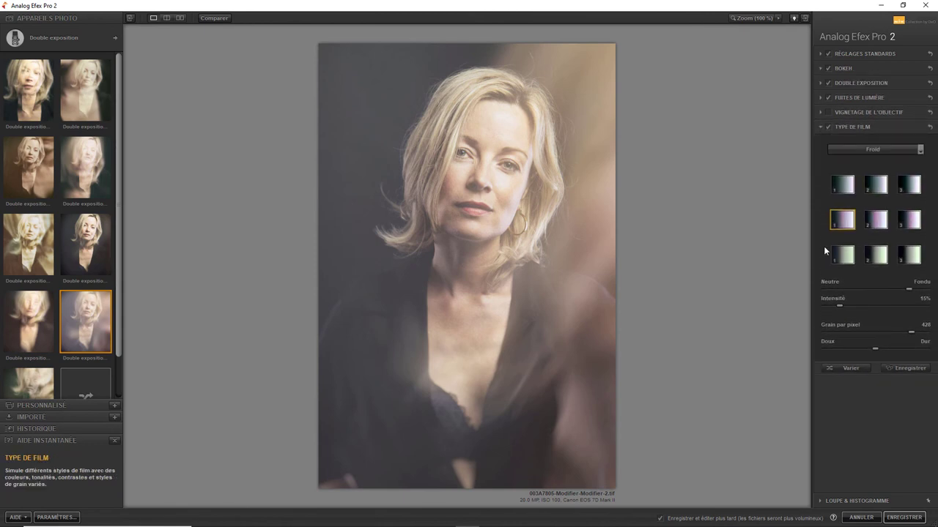